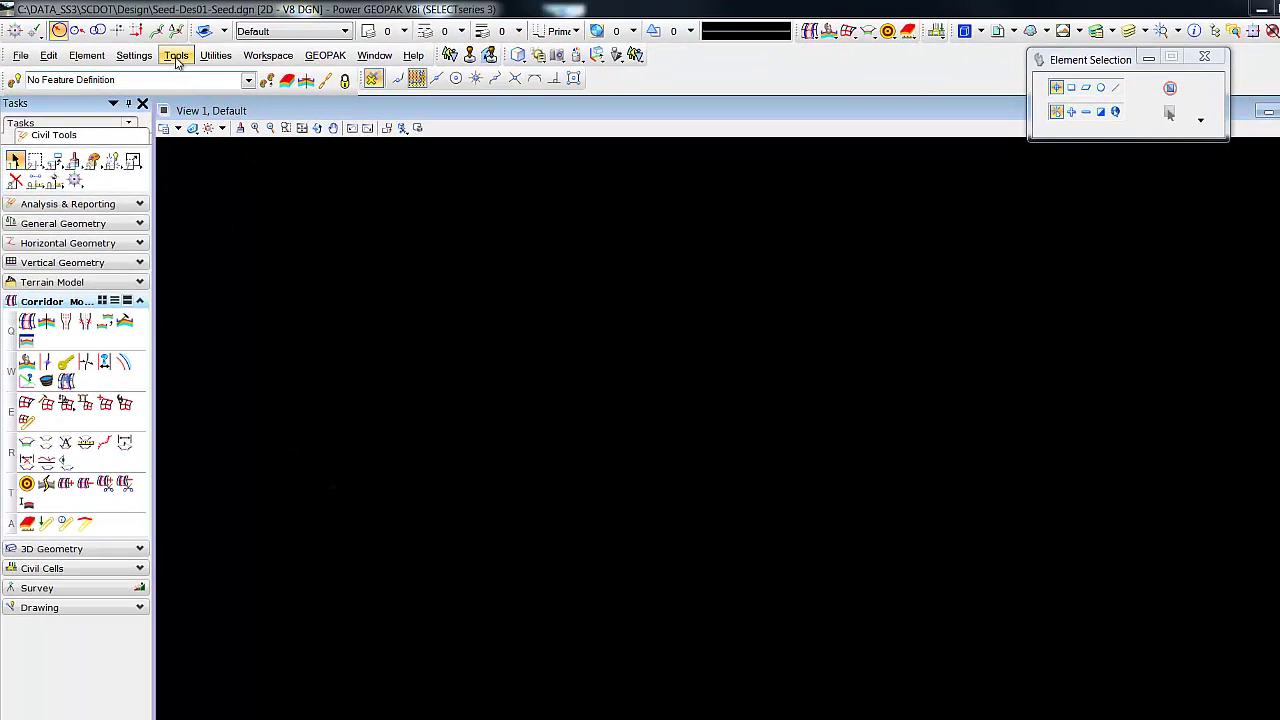
# Set the geographic coordinate system to the SC83IF favorite from the library (NAD83 South Carolina, International Foot).
pyautogui.click(176, 56)
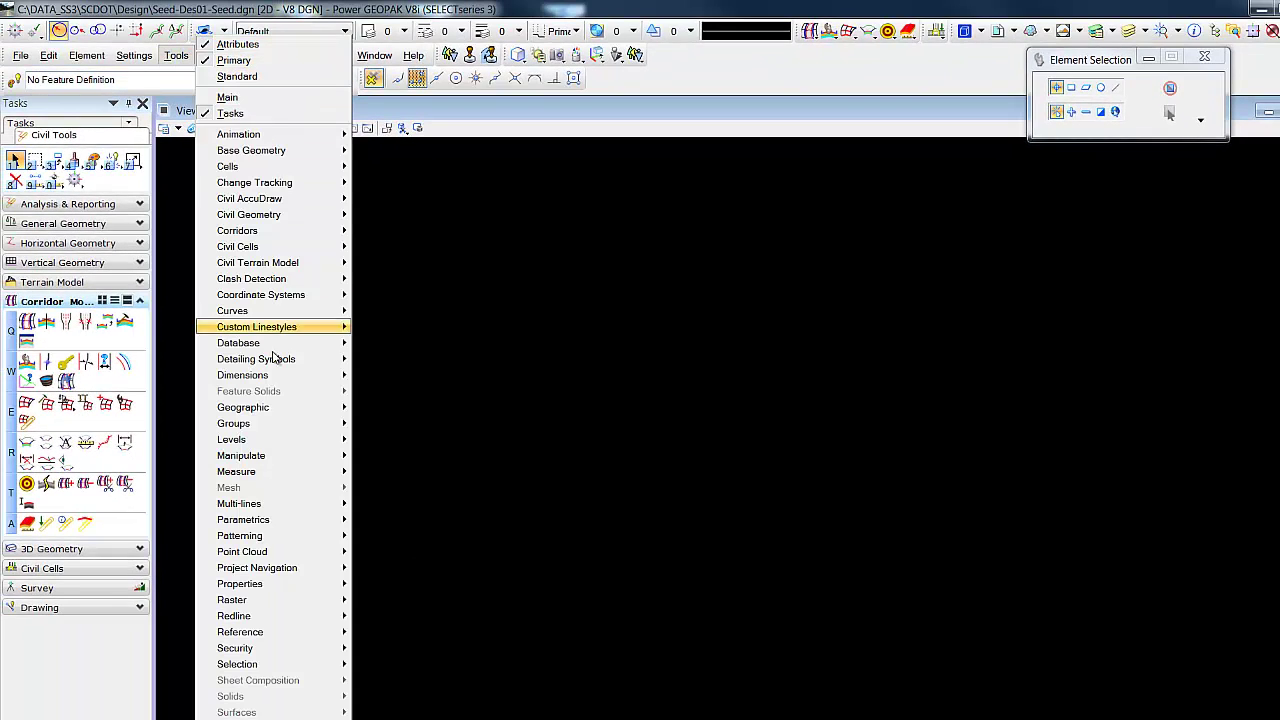
pyautogui.moveTo(296, 409)
pyautogui.click(386, 407)
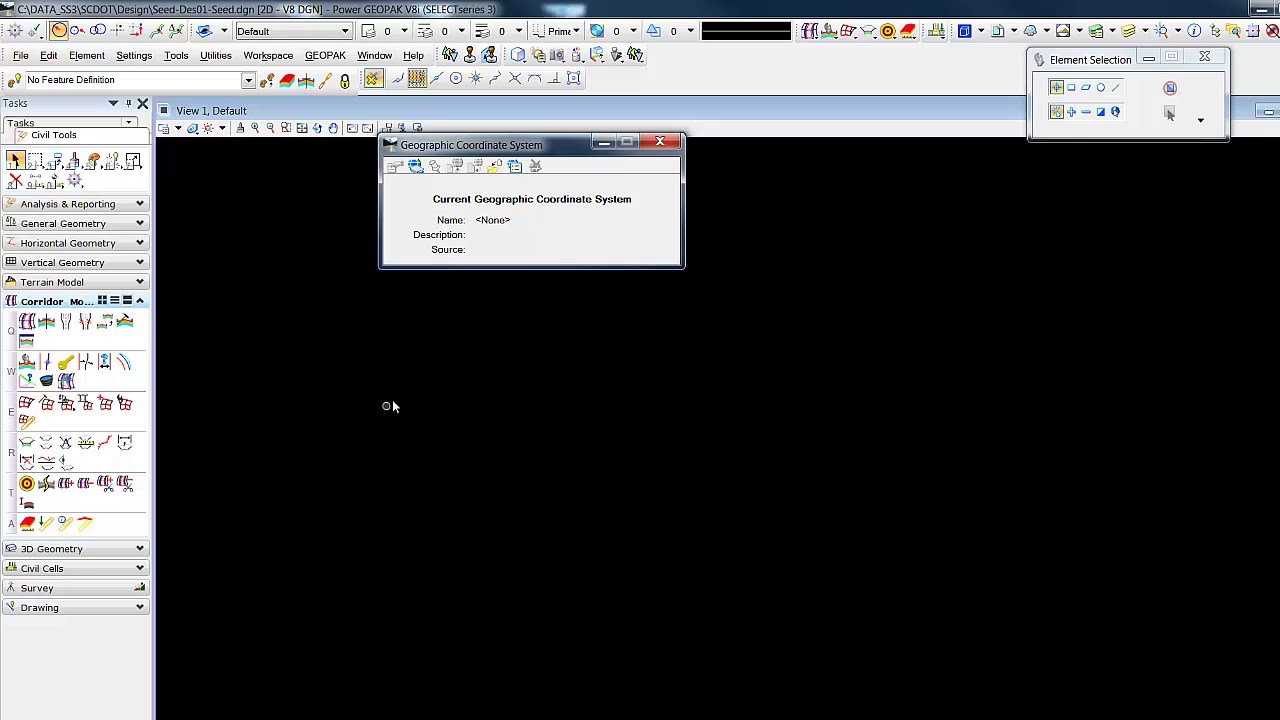
pyautogui.click(416, 167)
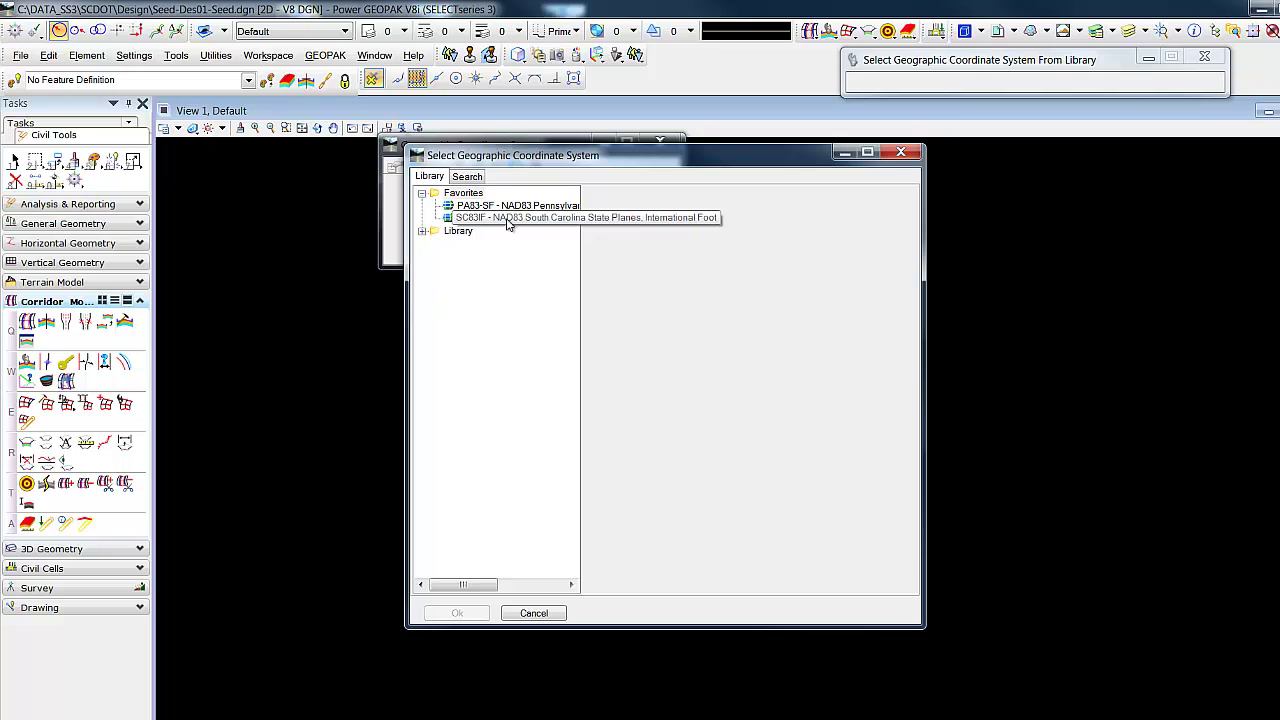
pyautogui.click(507, 219)
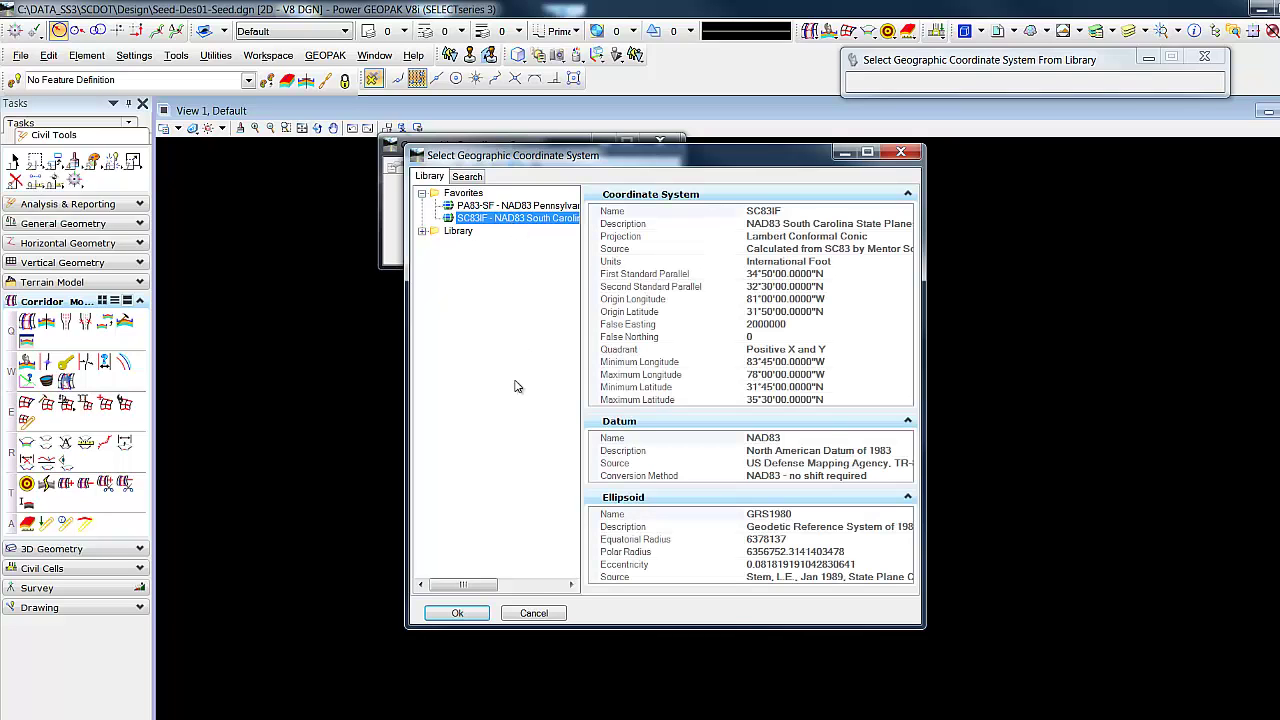
pyautogui.click(480, 614)
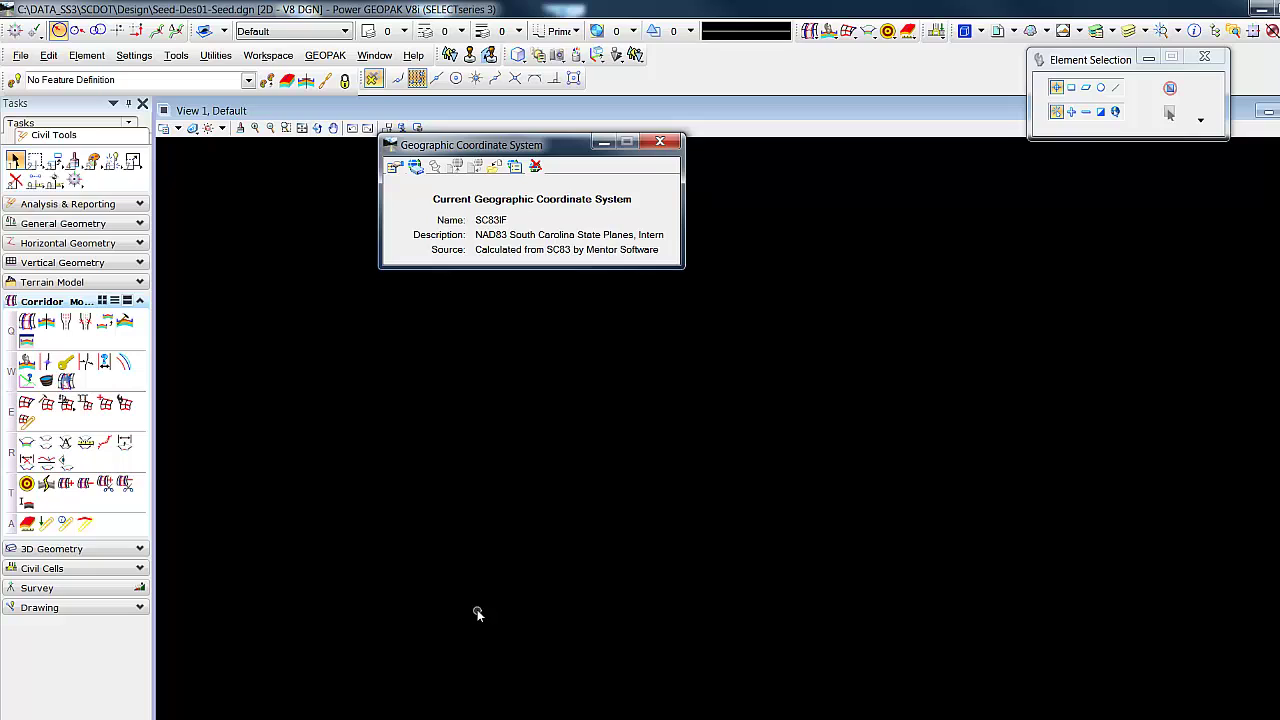
pyautogui.click(649, 142)
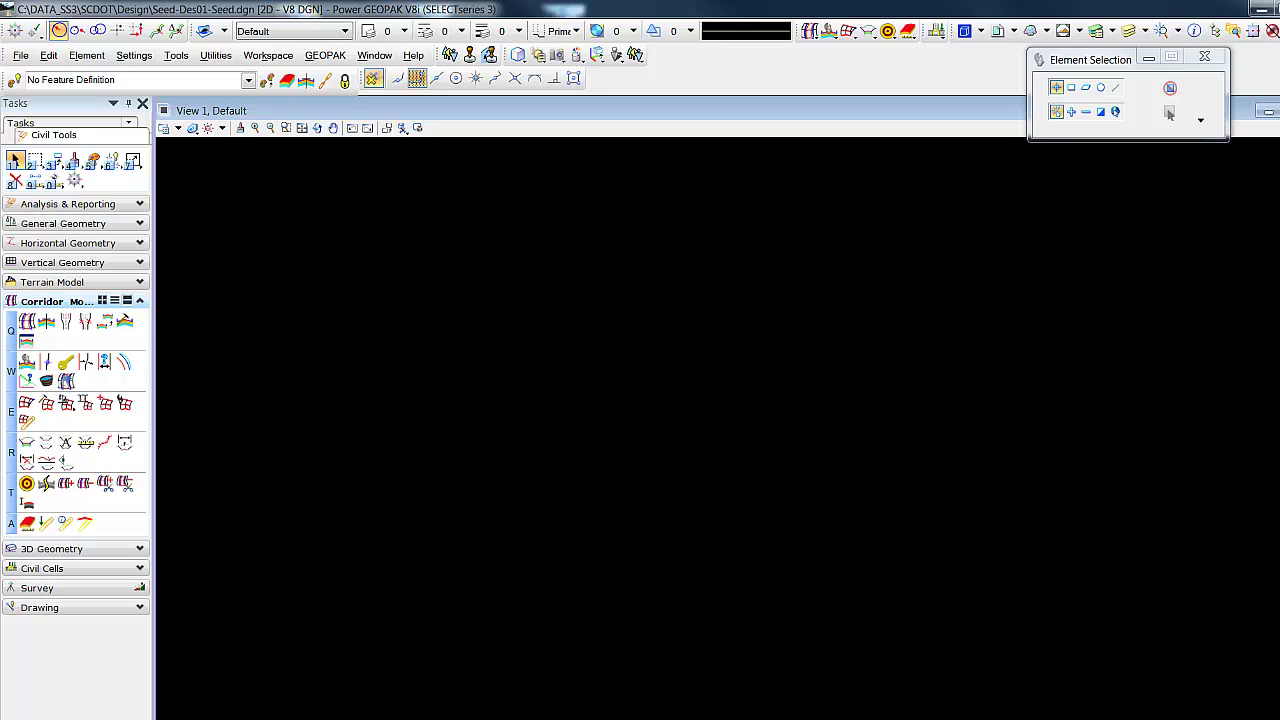
# Attach Geometry.dgn's Default model from SCDOT > Geometry as a Coincident World reference.
pyautogui.hotkey('ctrl', 'alt', 'e')
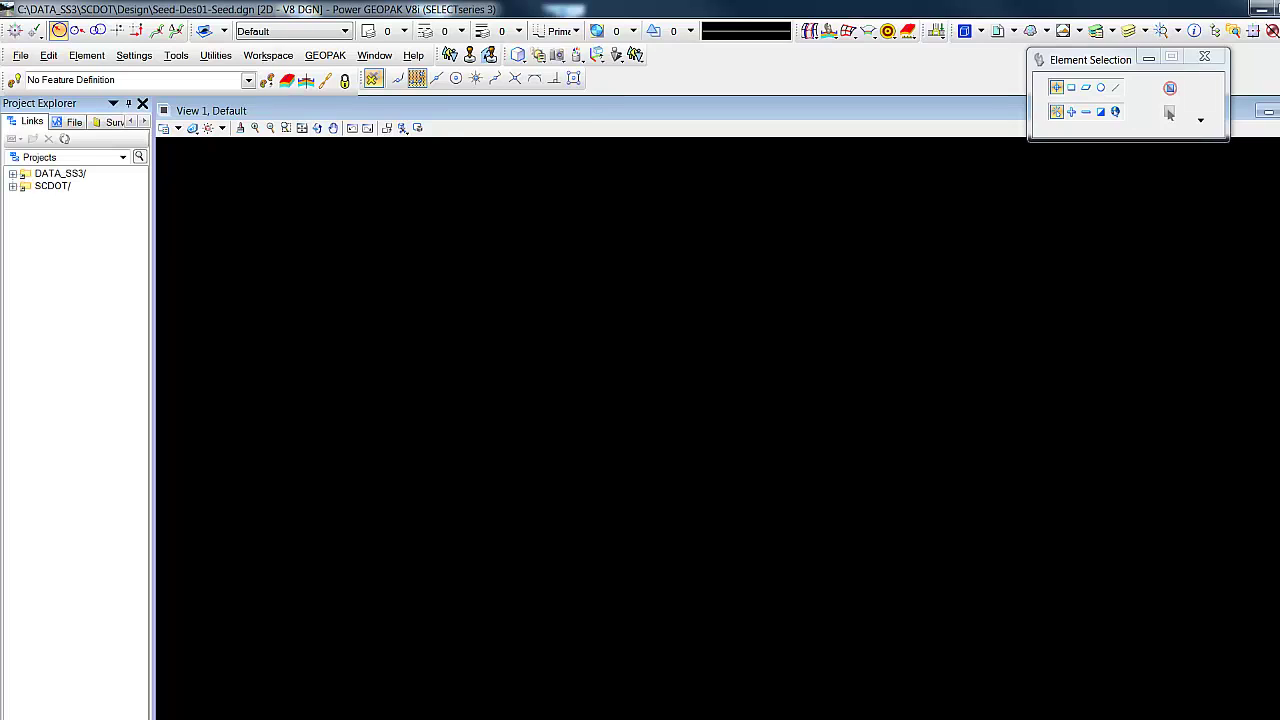
pyautogui.click(12, 186)
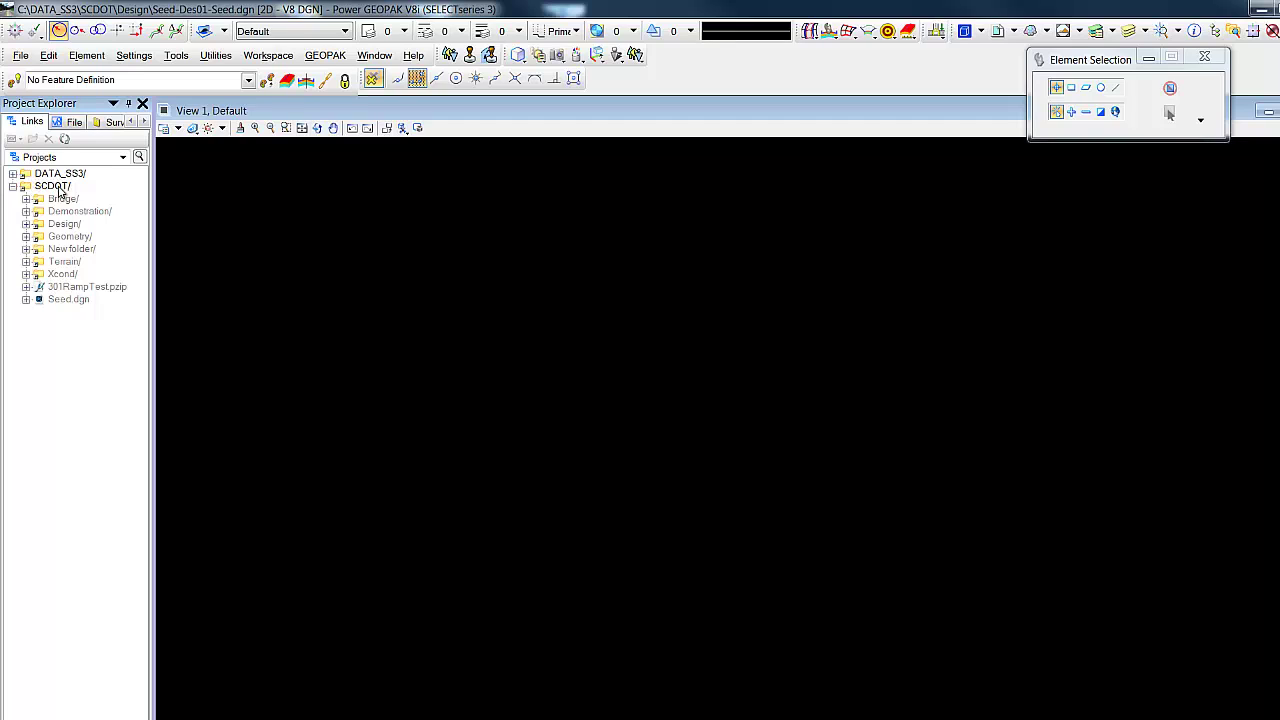
pyautogui.click(26, 237)
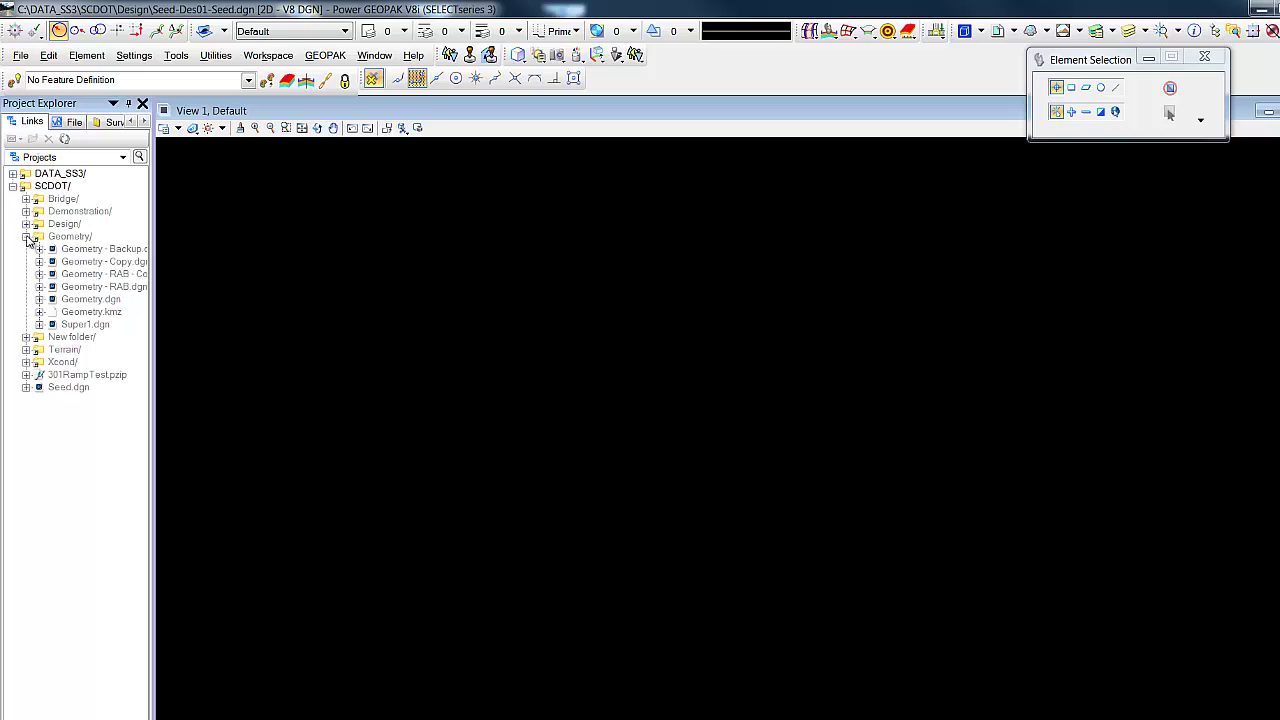
pyautogui.click(39, 299)
pyautogui.click(82, 313)
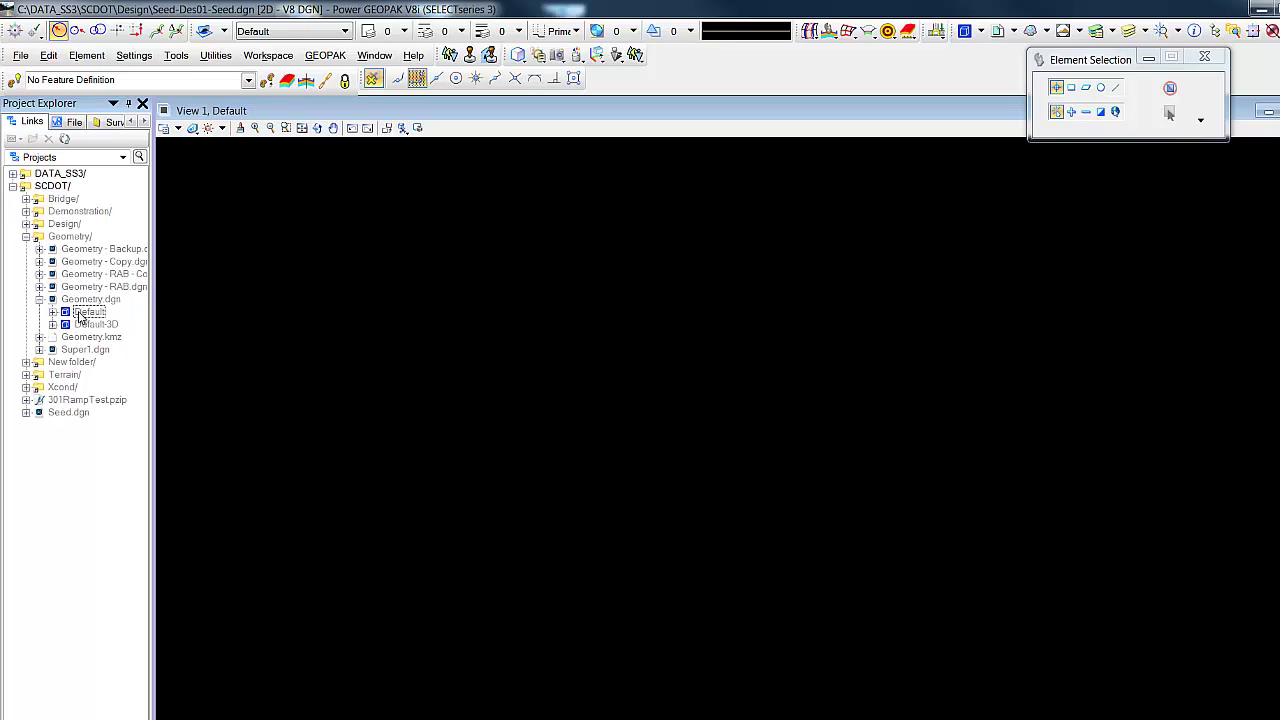
pyautogui.moveTo(83, 318); pyautogui.dragTo(411, 340)
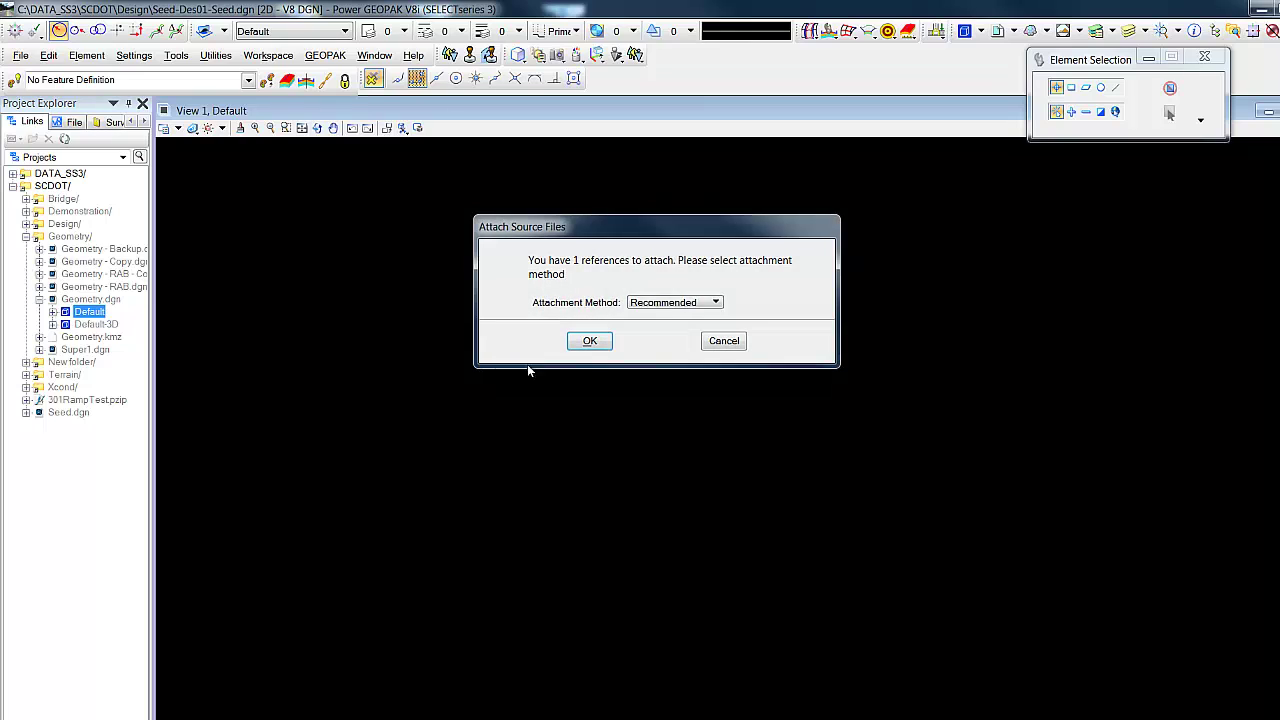
pyautogui.click(680, 303)
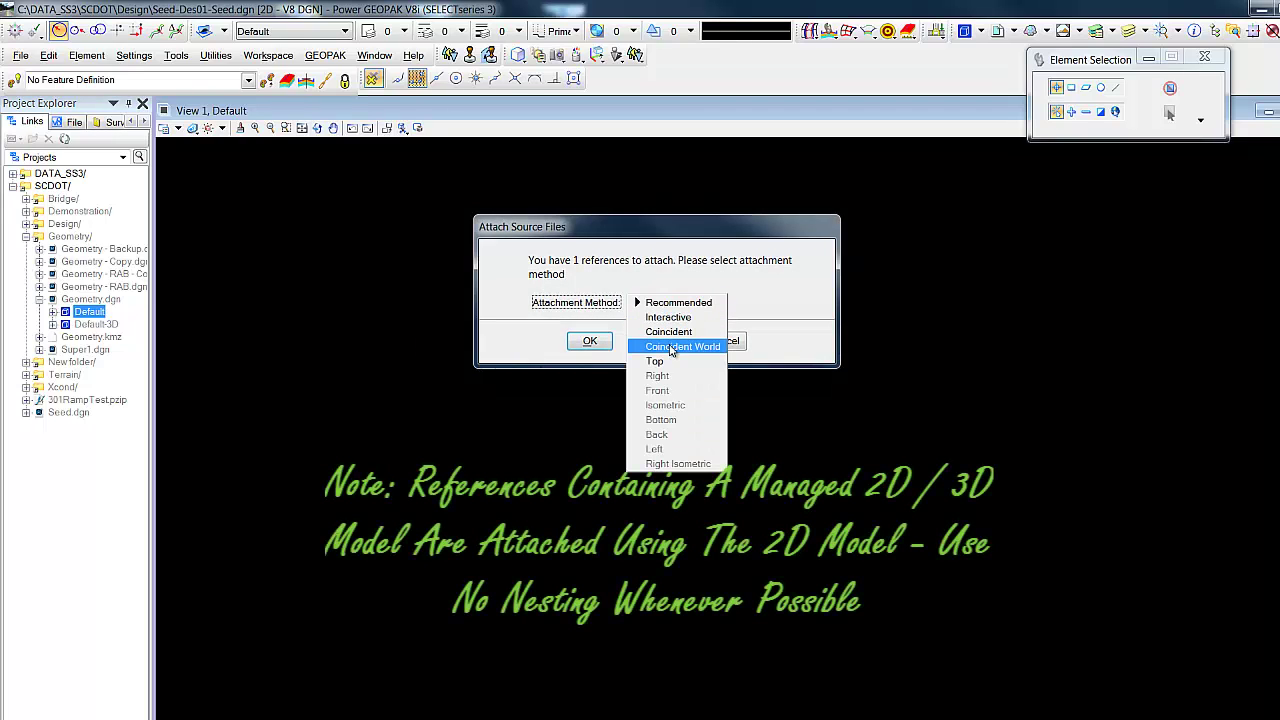
pyautogui.click(670, 347)
pyautogui.click(593, 342)
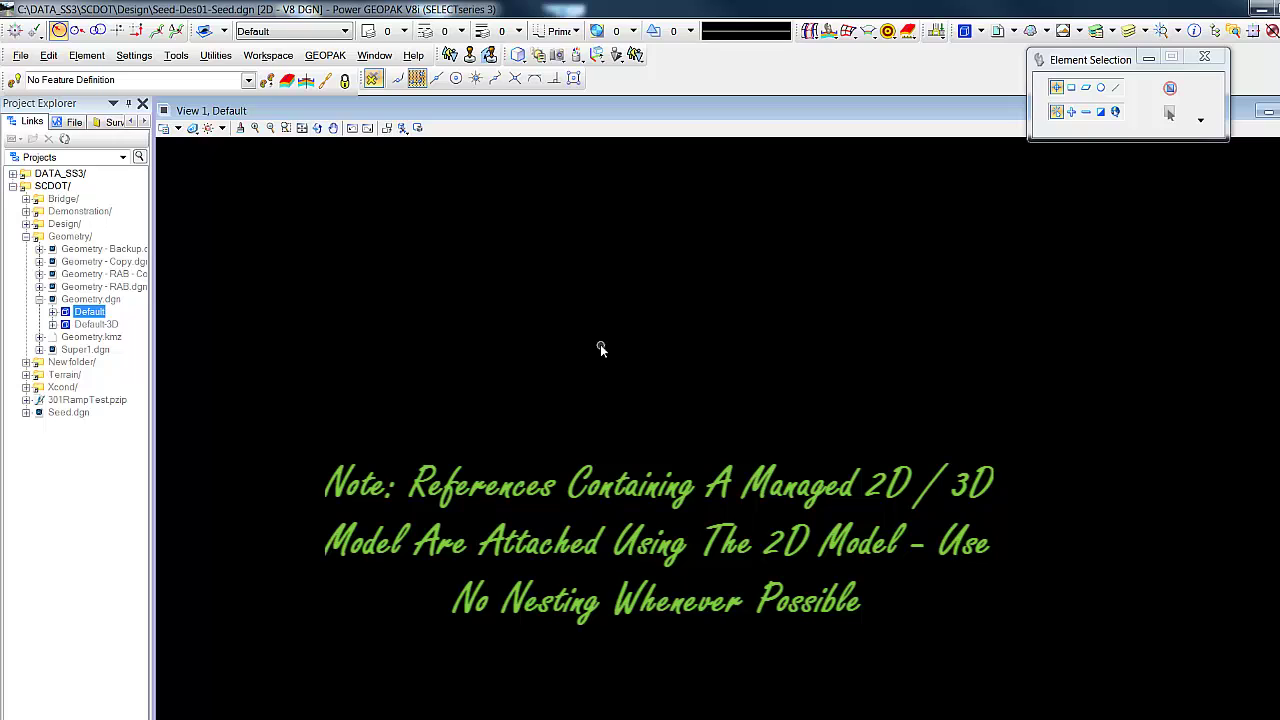
# Fit the view, then attach Ex Terrain.dgn's Default model, accepting the units mismatch alert.
pyautogui.click(301, 129)
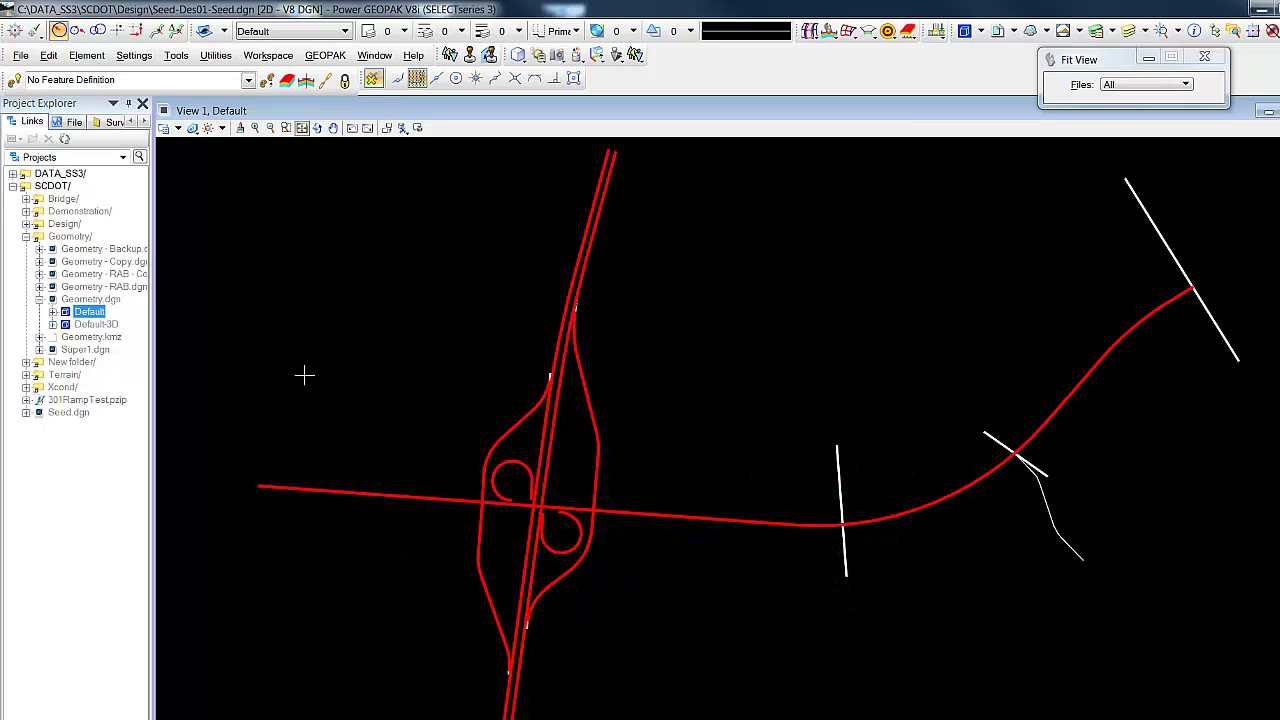
pyautogui.click(25, 375)
pyautogui.click(39, 387)
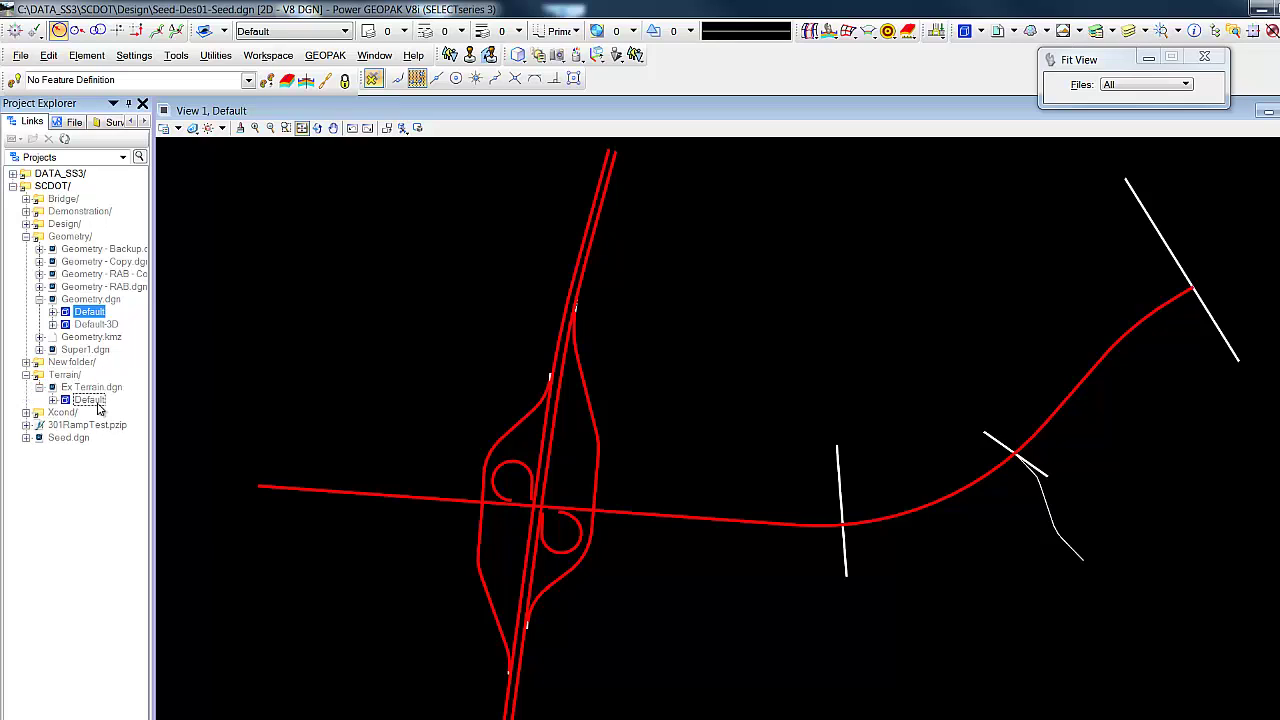
pyautogui.moveTo(89, 399); pyautogui.dragTo(343, 403)
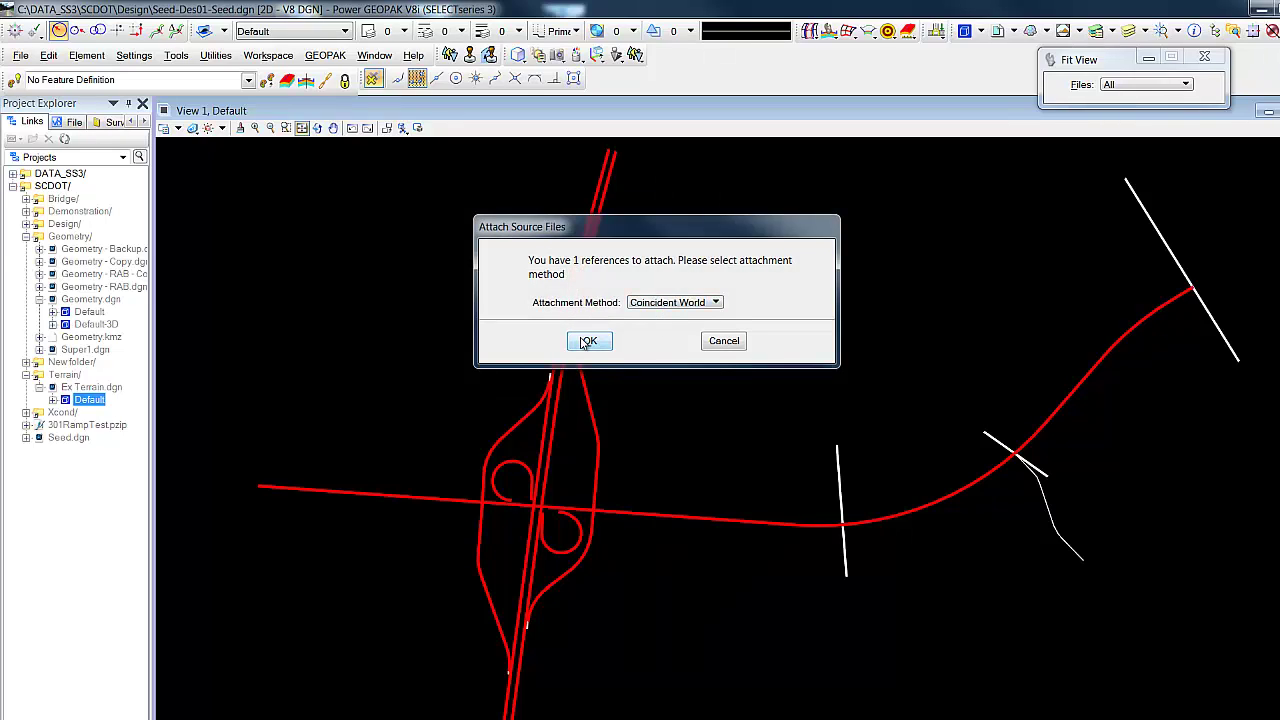
pyautogui.click(587, 341)
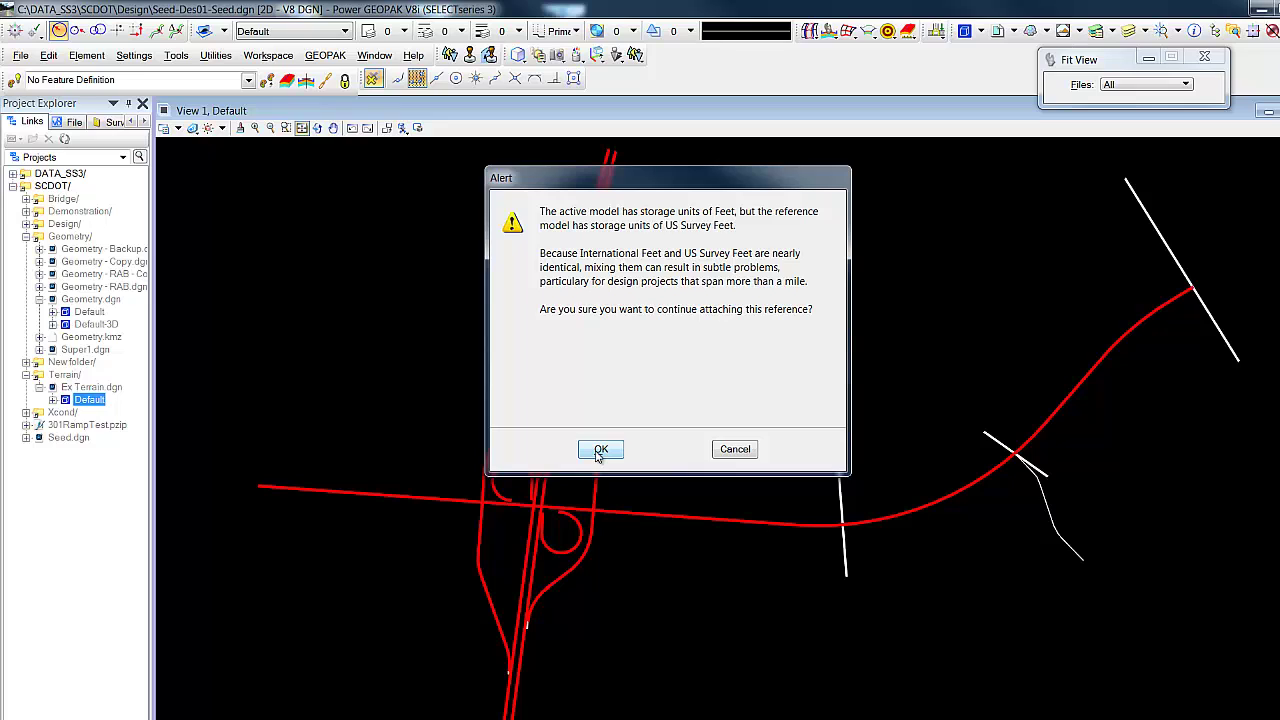
pyautogui.click(600, 450)
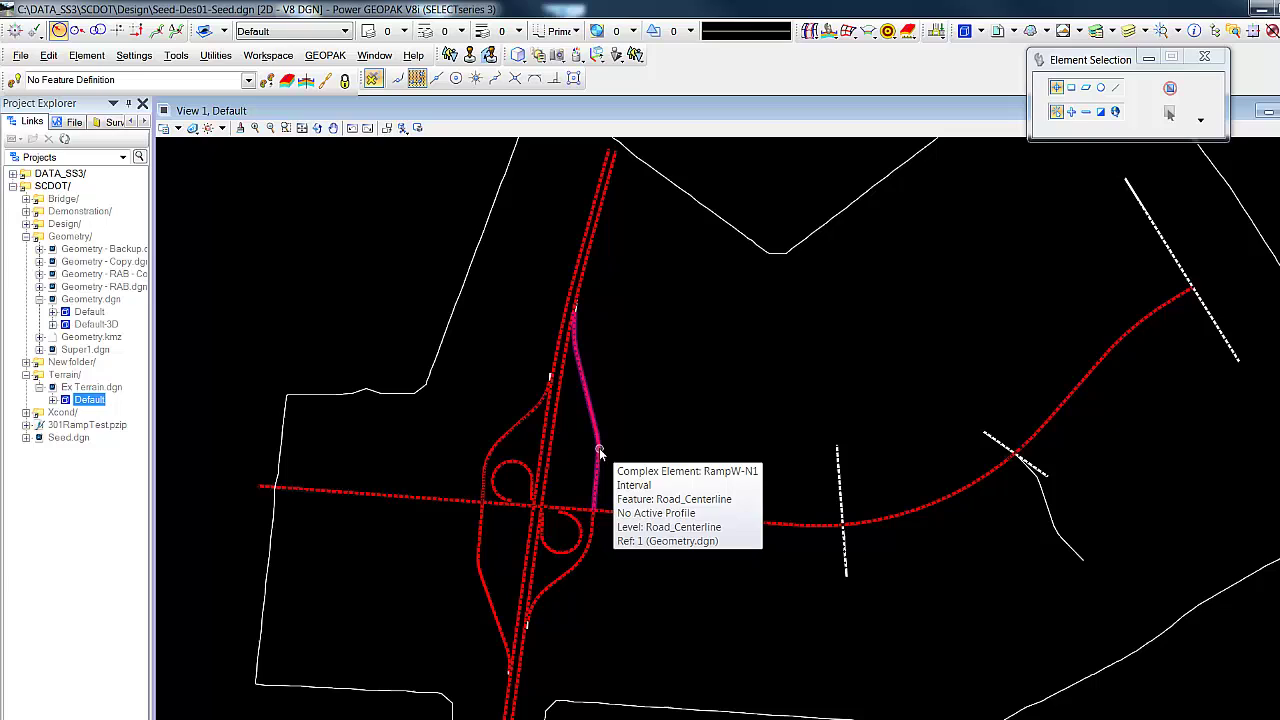
# Set the Ex_Ground terrain boundary as the active terrain model.
pyautogui.click(433, 375)
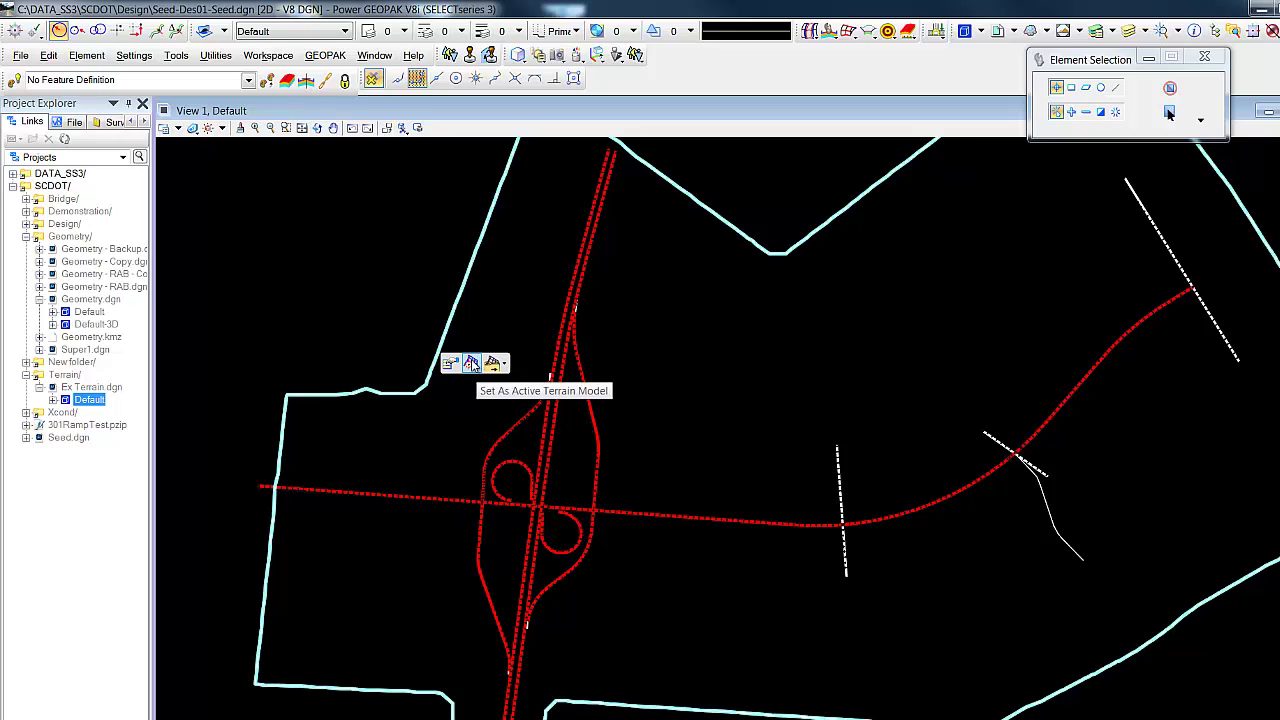
pyautogui.click(470, 363)
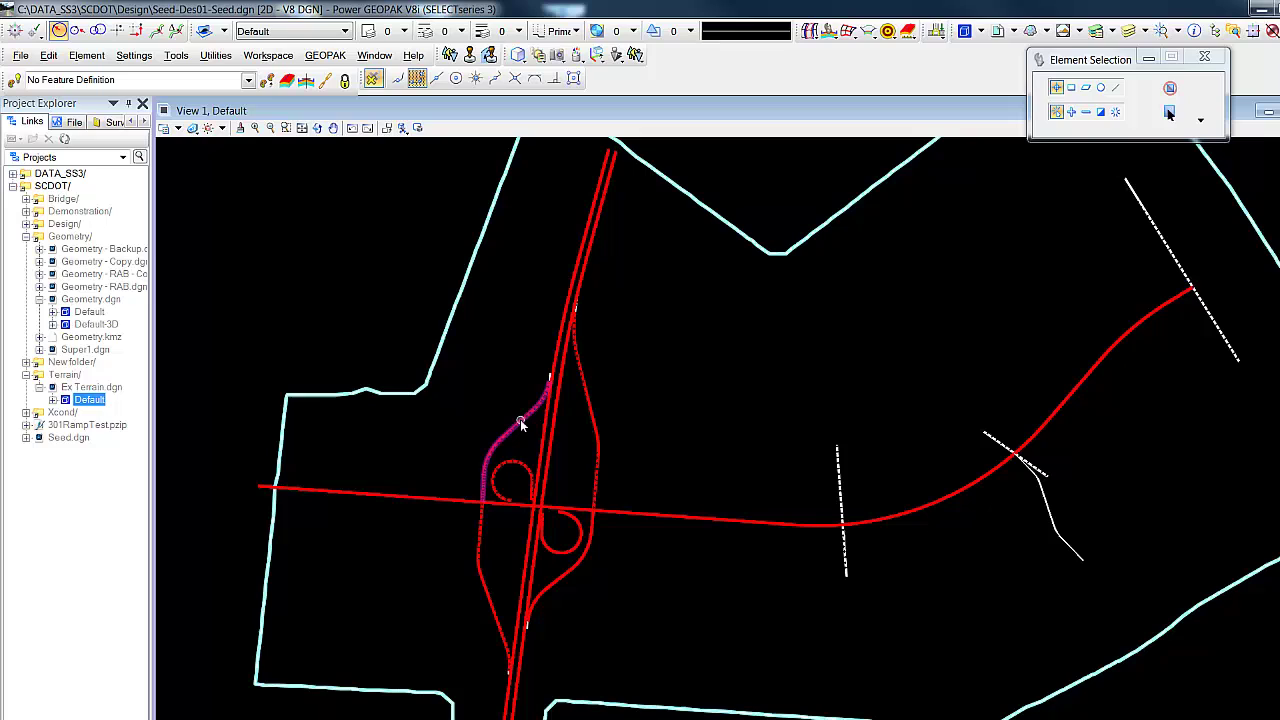
pyautogui.moveTo(597, 450)
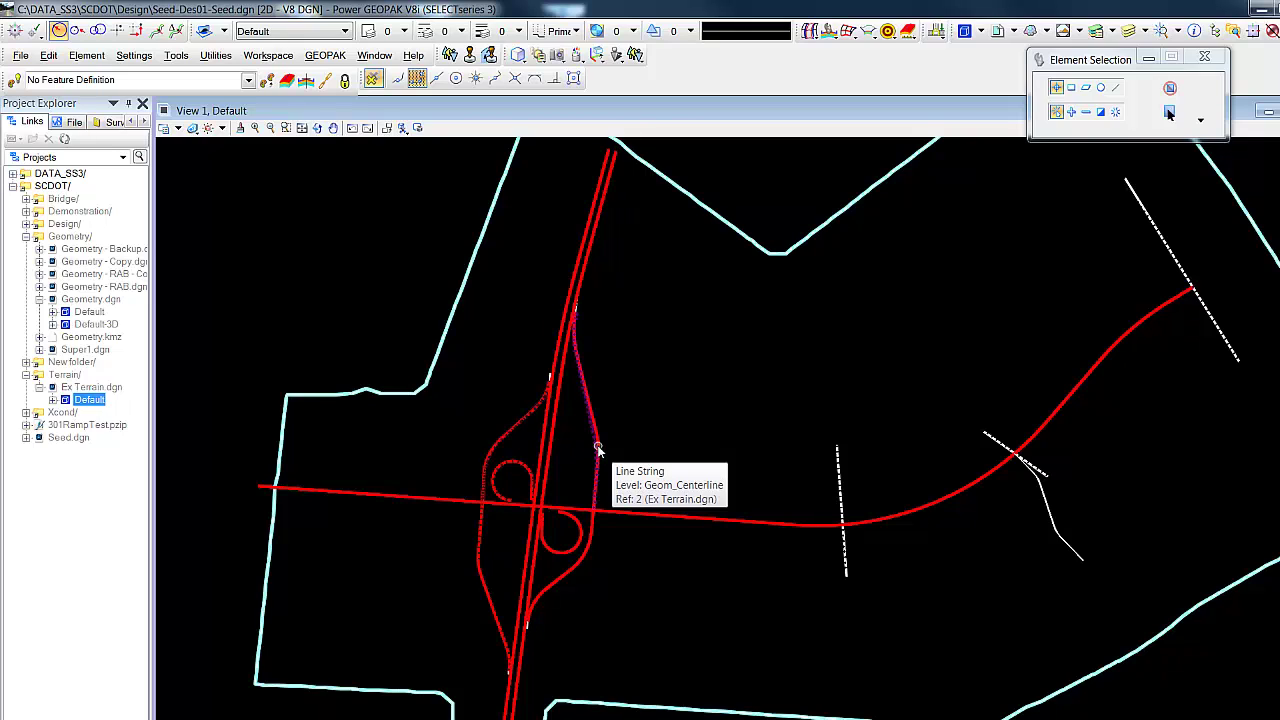
pyautogui.moveTo(582, 537)
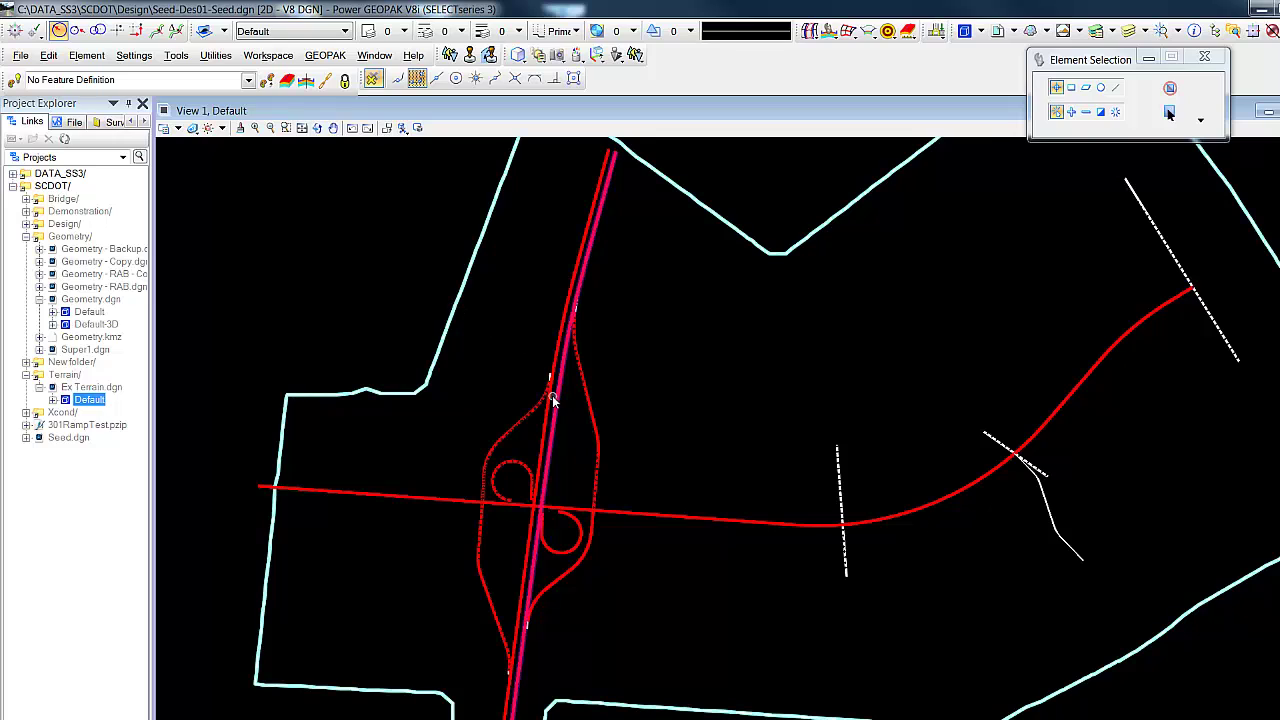
pyautogui.moveTo(552, 395)
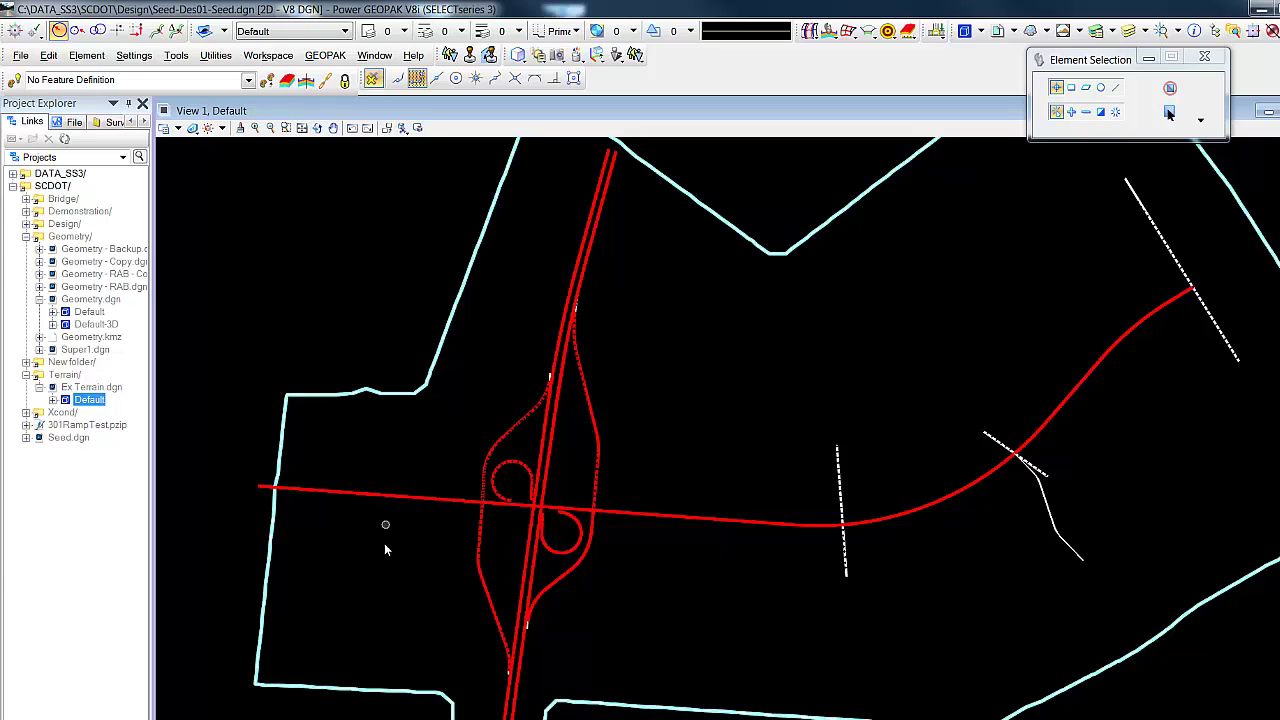
# Attach Ex Cond.dgn's Default model from Xcond and pan to recentre the interchange.
pyautogui.scroll(2, 386, 540)
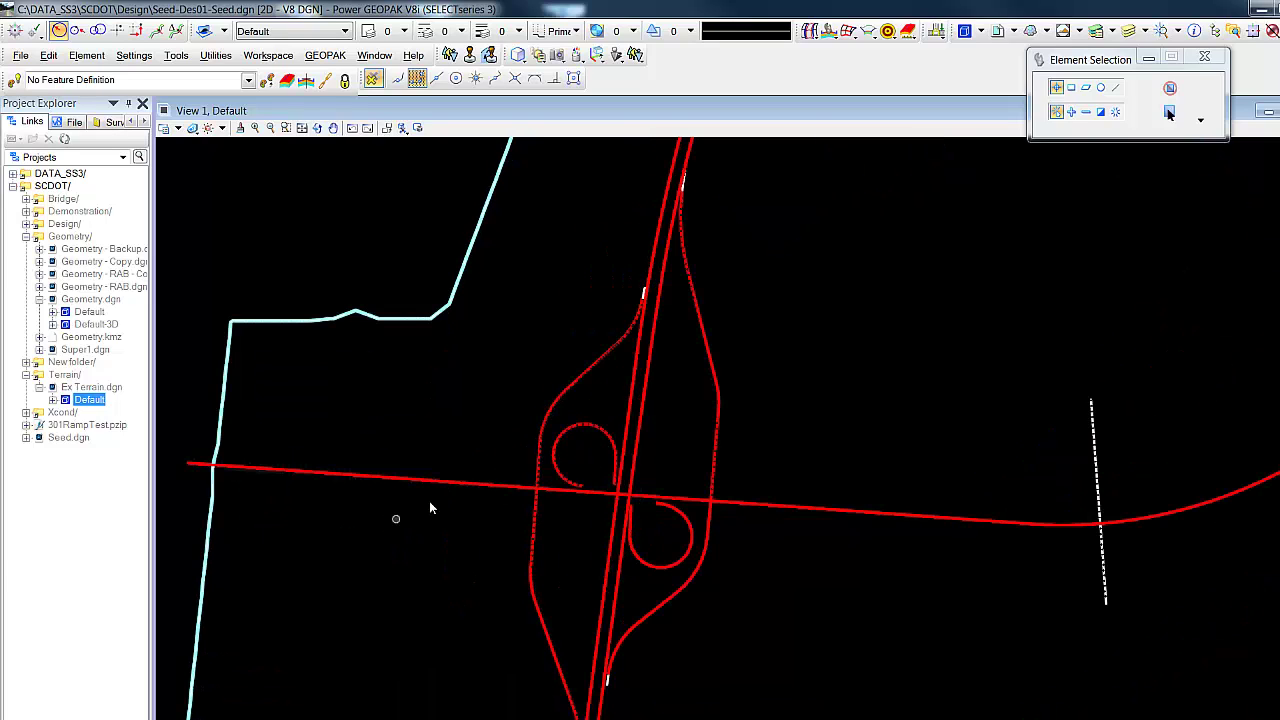
pyautogui.click(26, 412)
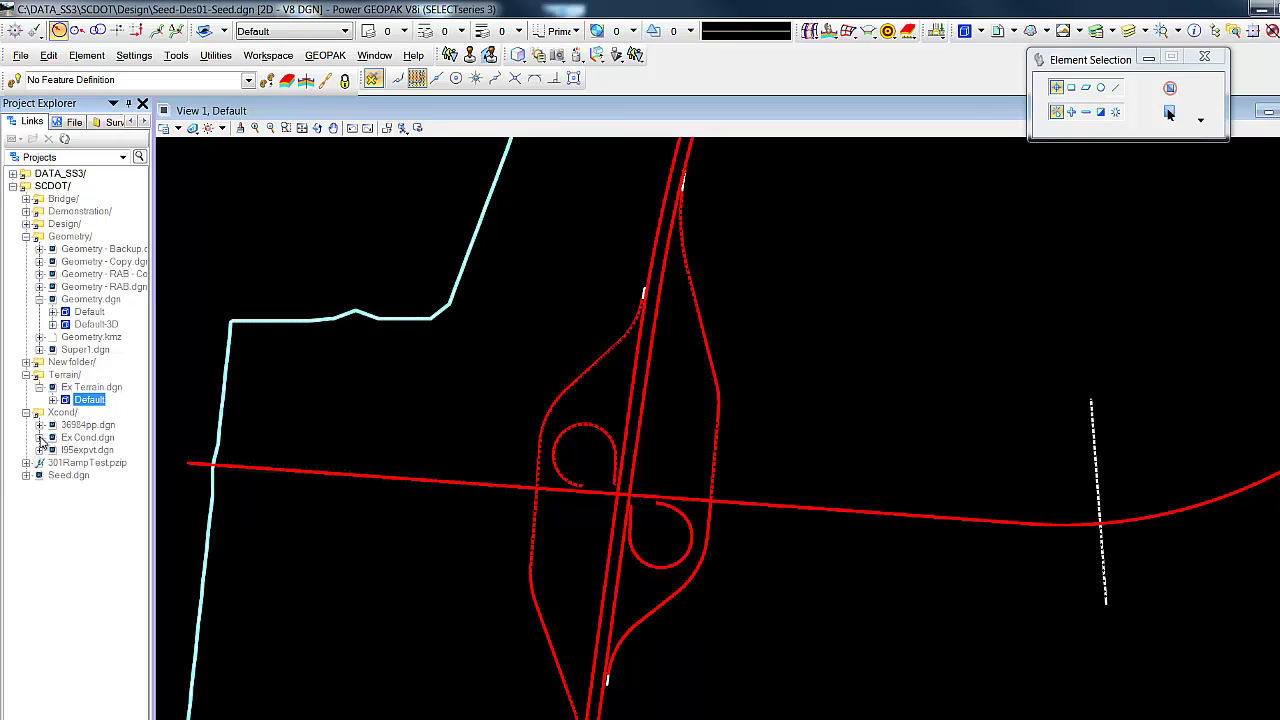
pyautogui.click(40, 438)
pyautogui.moveTo(84, 454); pyautogui.dragTo(418, 572)
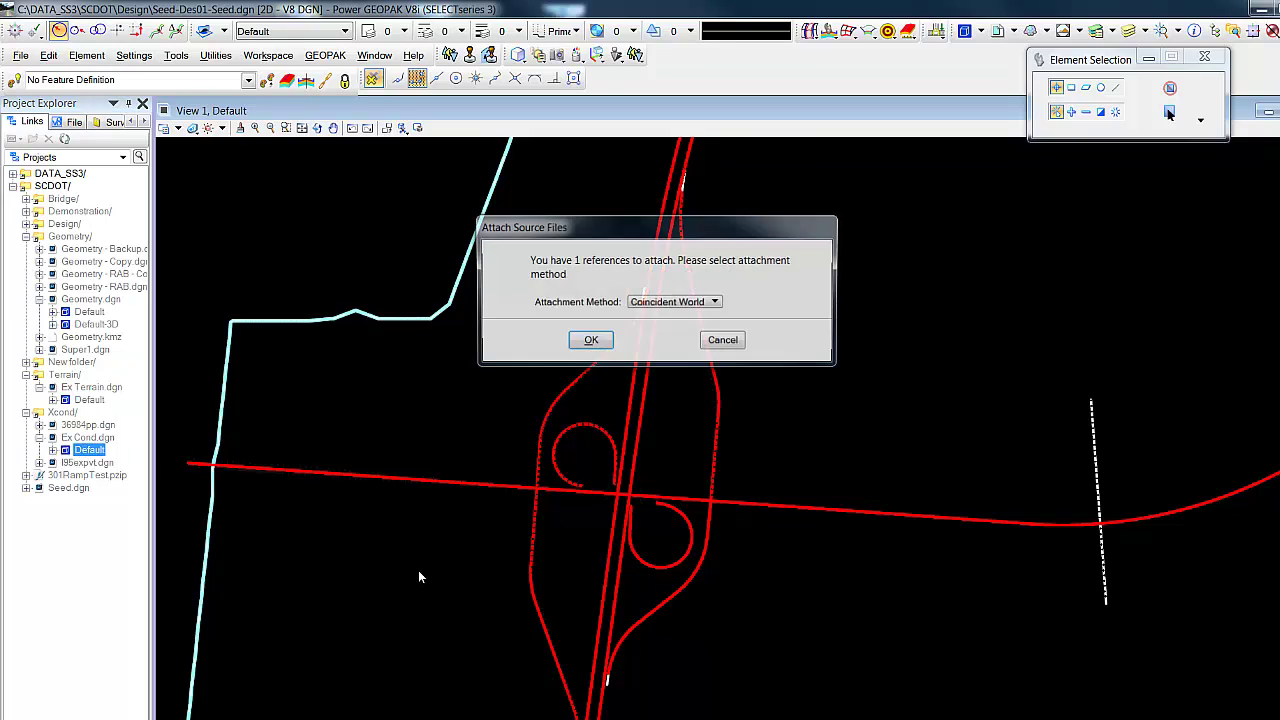
pyautogui.click(603, 341)
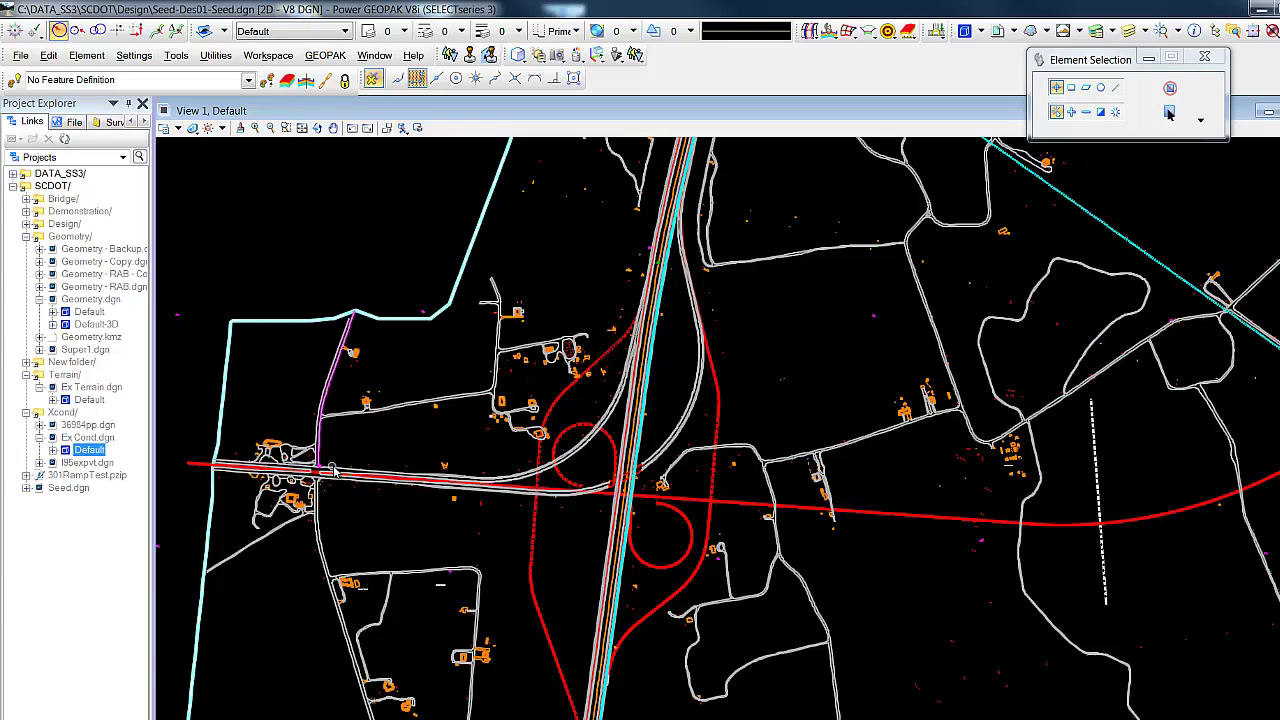
pyautogui.moveTo(337, 472)
pyautogui.scroll(2, 362, 490)
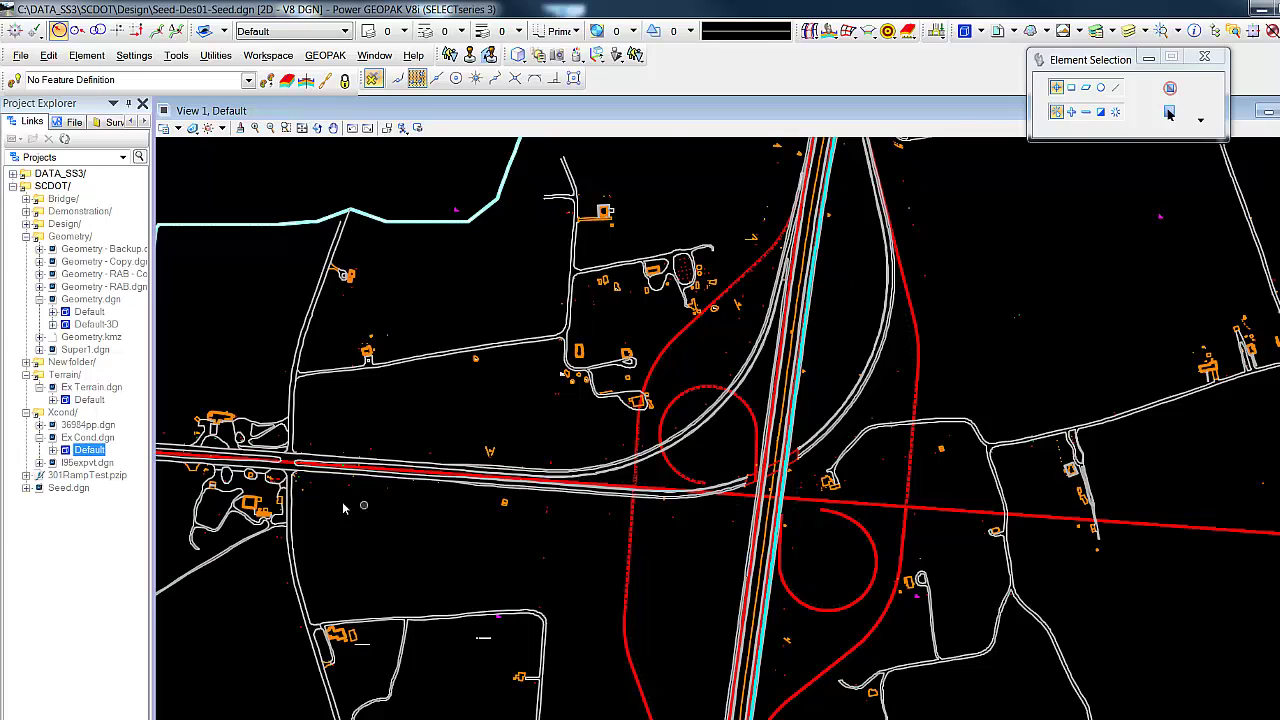
pyautogui.moveTo(342, 501); pyautogui.dragTo(488, 536, button='middle')
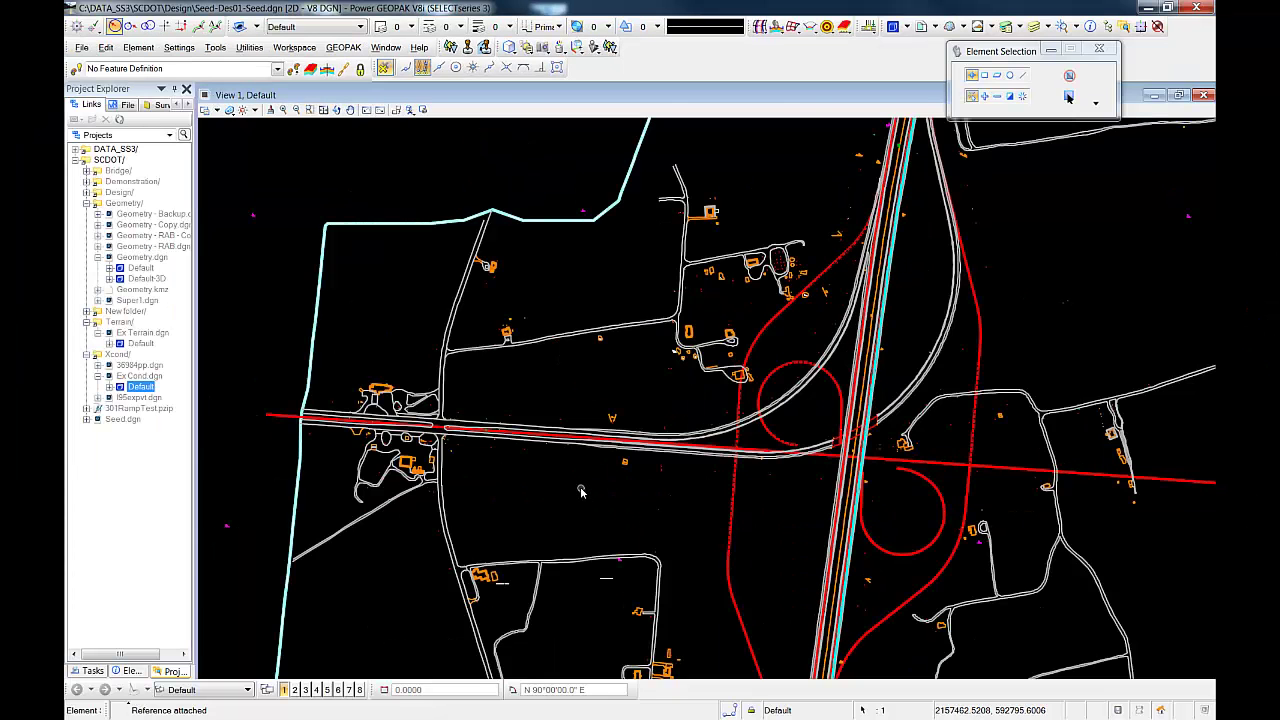